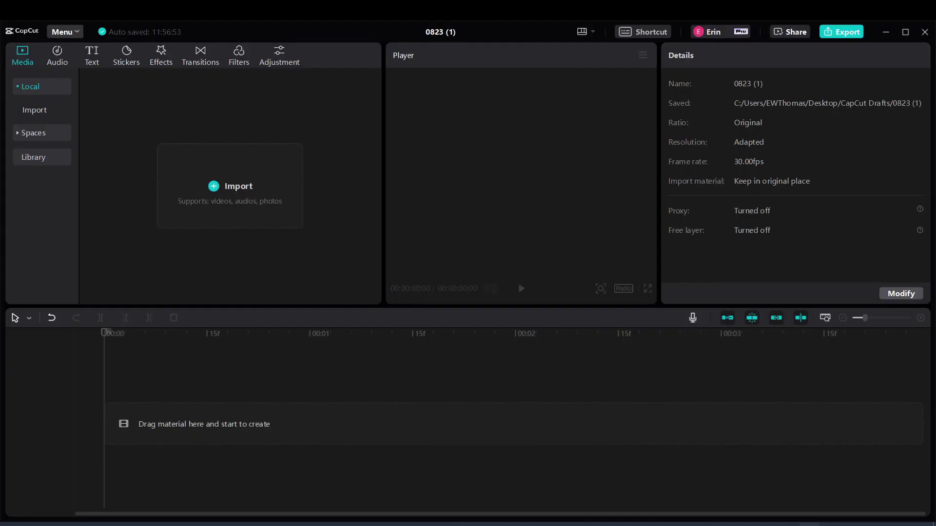
Add a Default text clip to the timeline and select its placeholder text.
left_click(91, 56)
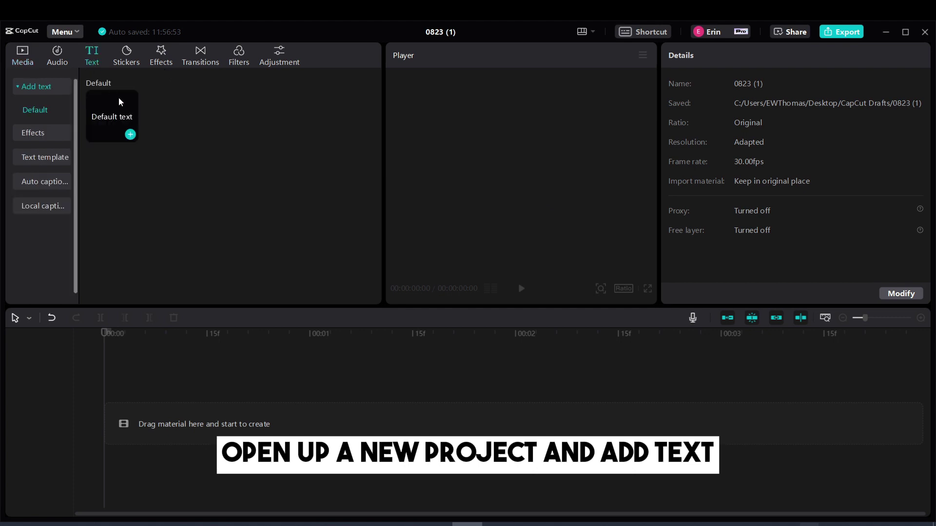
left_click(131, 135)
left_click_drag(712, 117, 662, 118)
Replace it with 'Once upon a time, / there was a boy / This boy loved to play / Horray! Horray!' on four lines.
type("Once u")
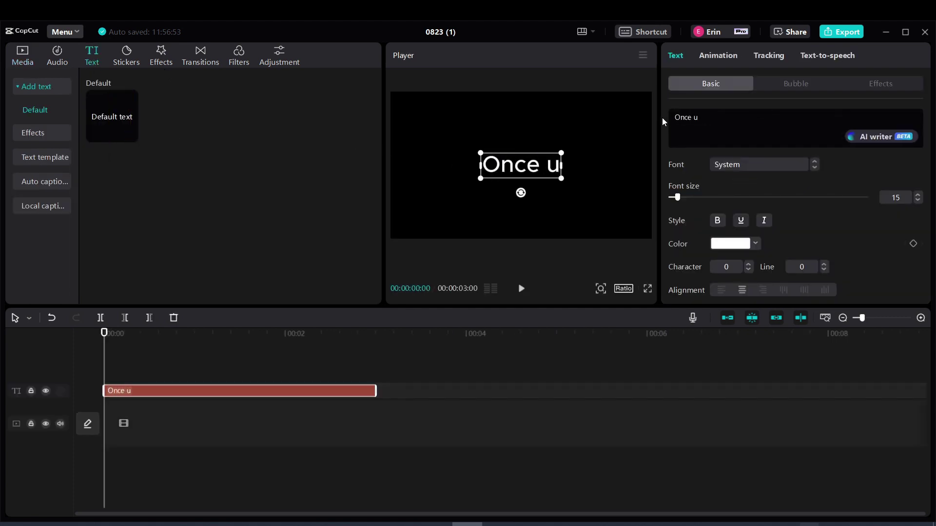
type("pon a time, there was a boy")
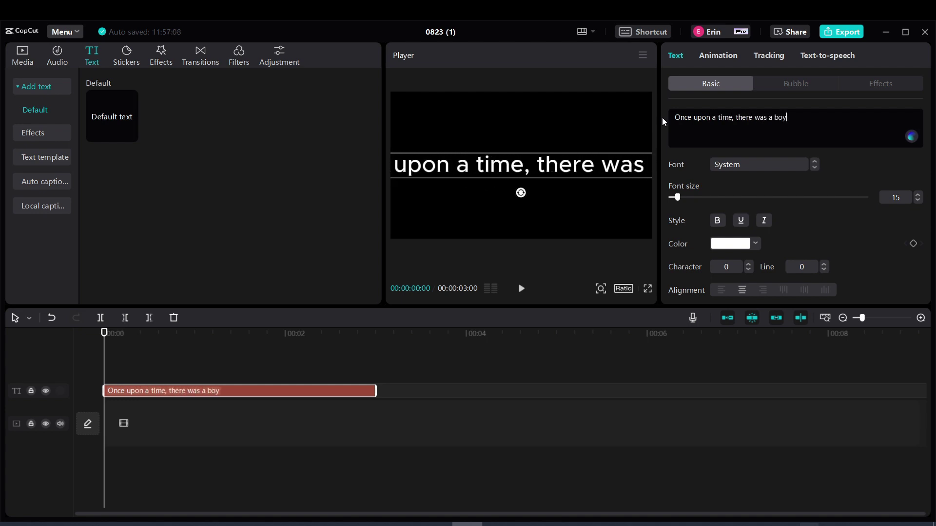
key("Return")
type("This boy")
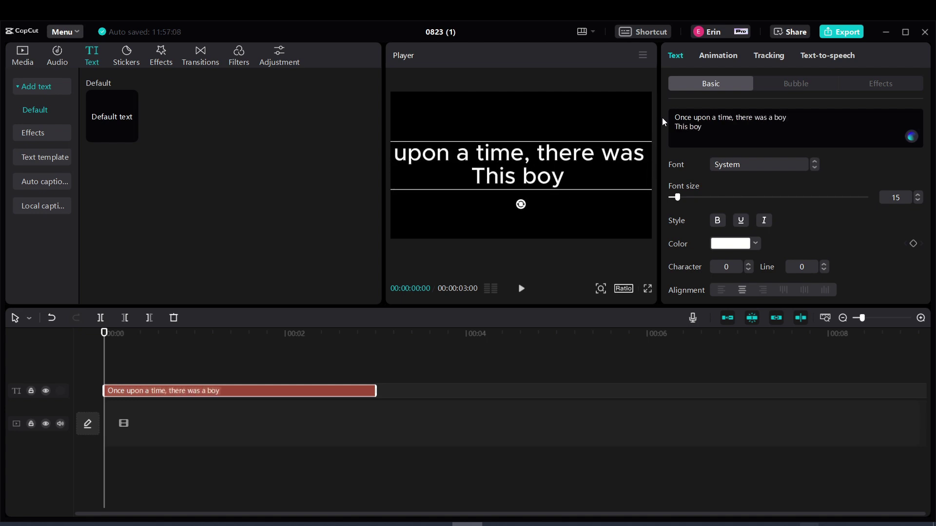
left_click(737, 121)
key("Return")
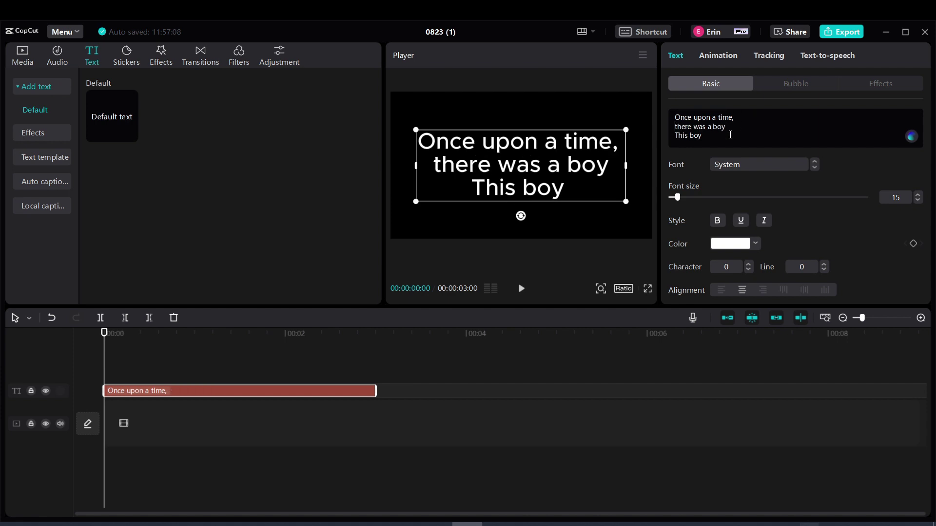
type("loved to play")
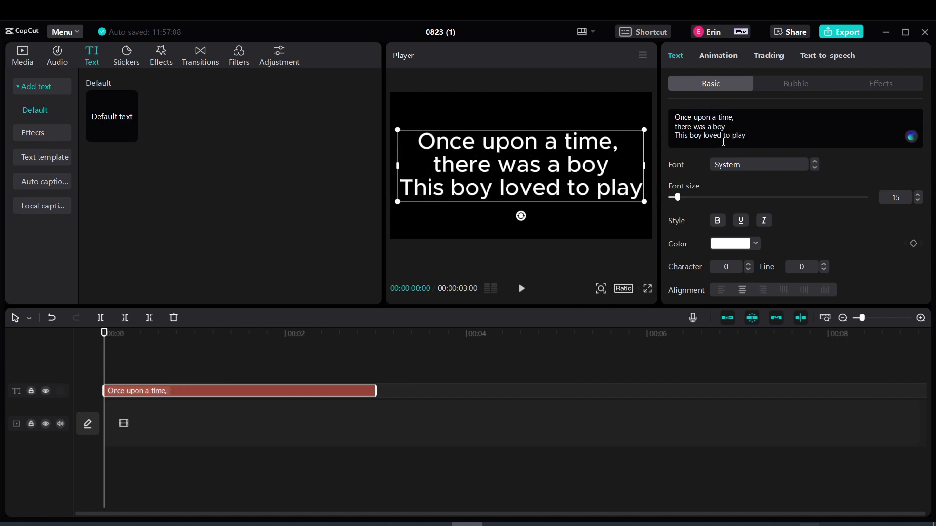
key("Return")
type("Horray! Horray!")
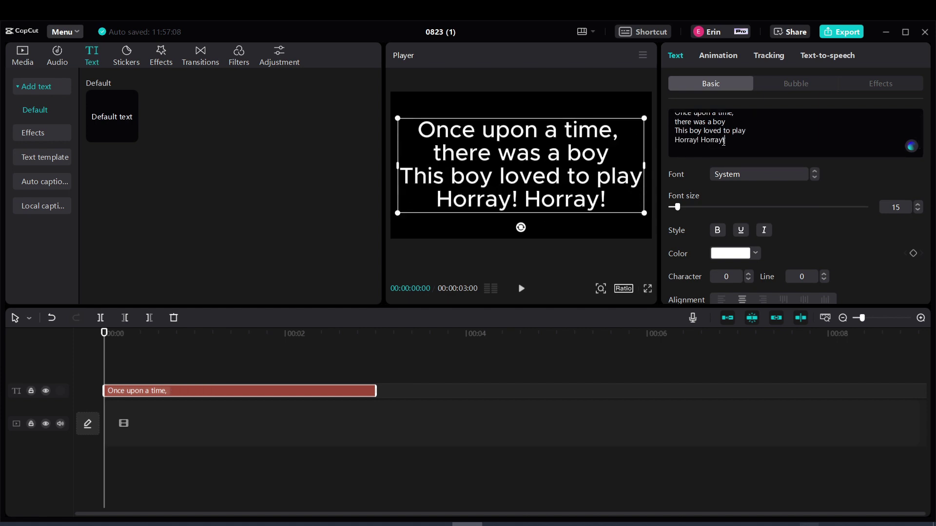
In the Text-to-speech voice grid, preview the Cottage-core voice on the story text.
left_click(837, 60)
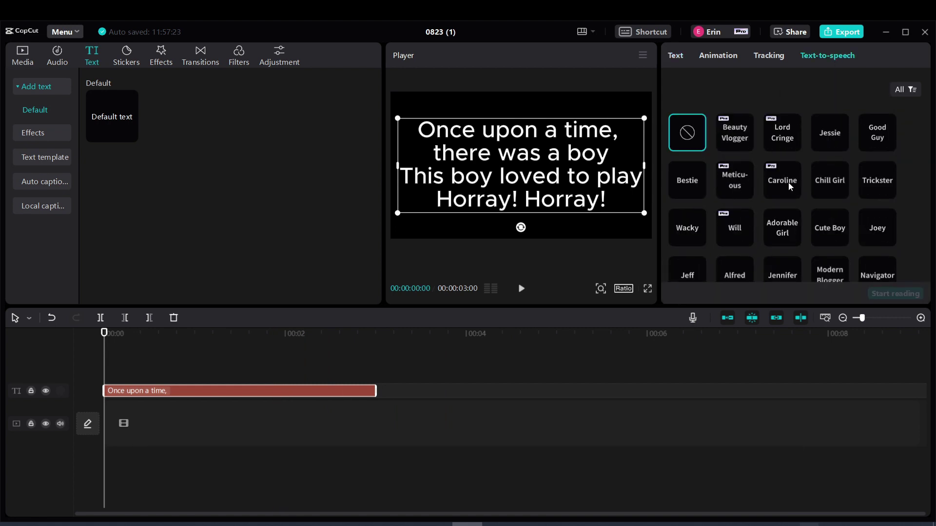
scroll(702, 223, "down", 1)
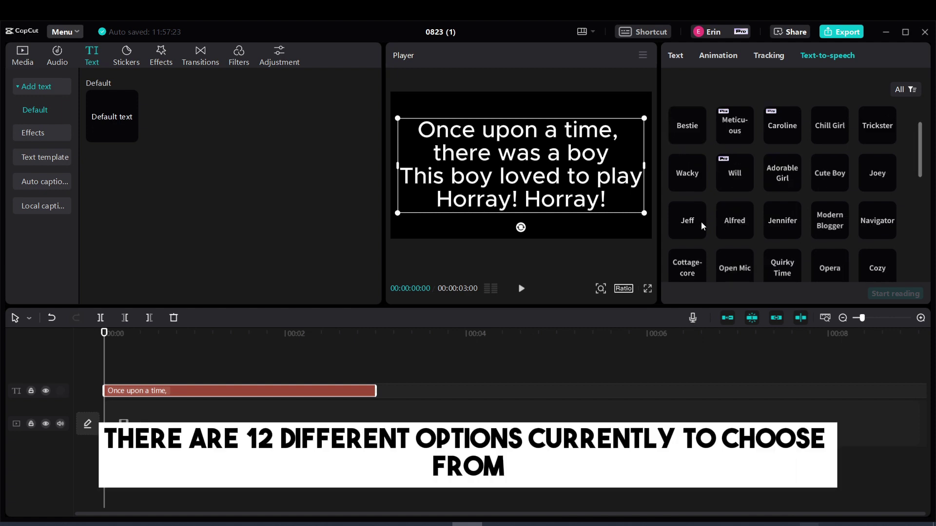
scroll(701, 221, "down", 2)
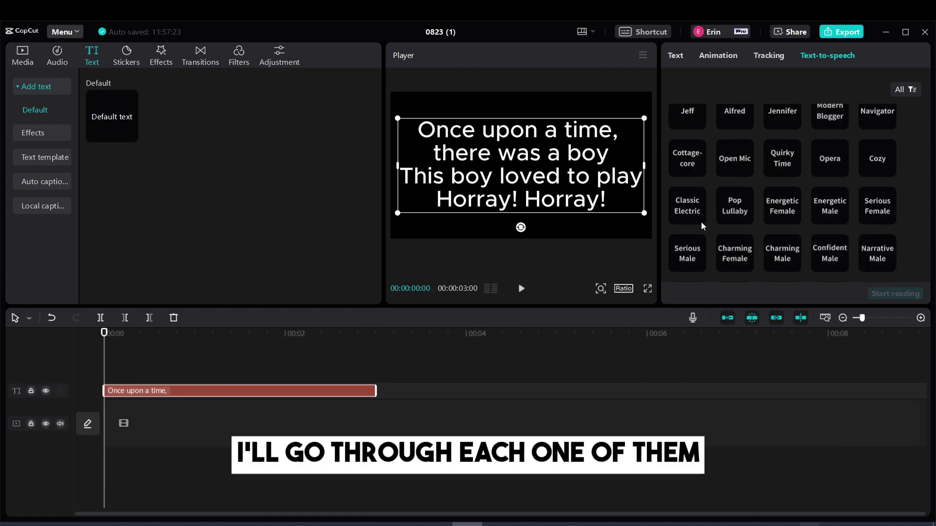
scroll(703, 222, "up", 1)
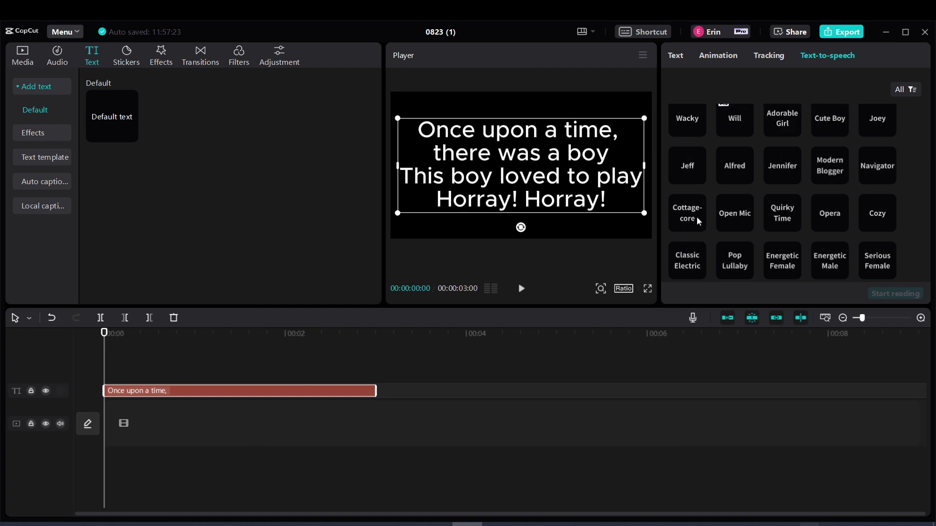
left_click(695, 219)
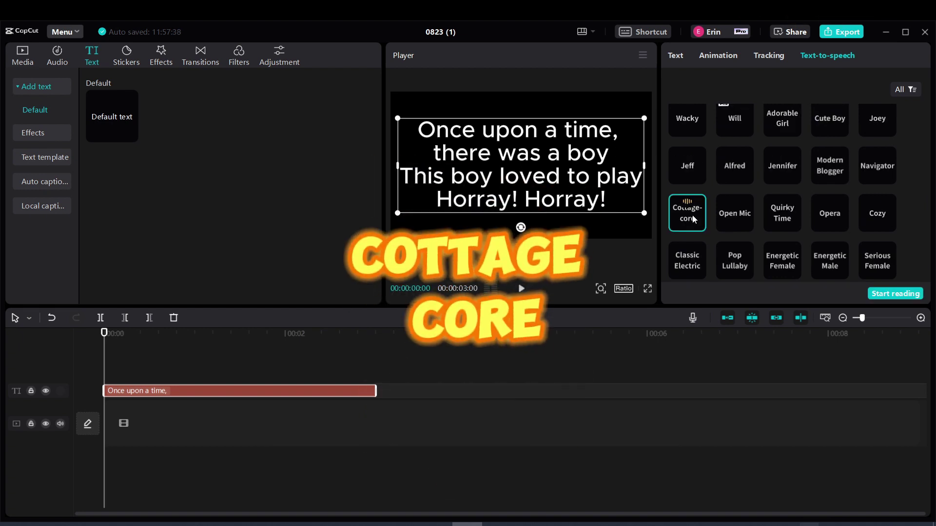
Preview Open Mic, Quirky Time, then Opera, leaving Opera selected.
left_click(732, 224)
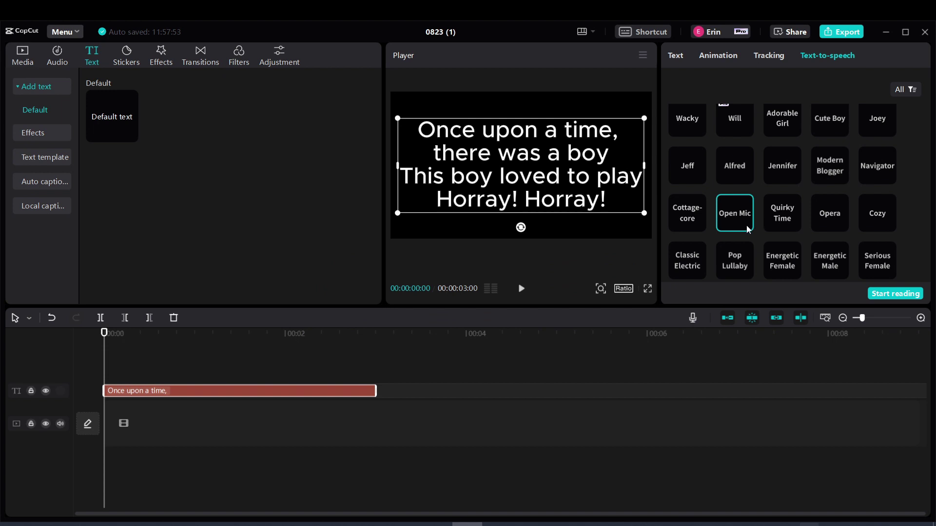
left_click(789, 224)
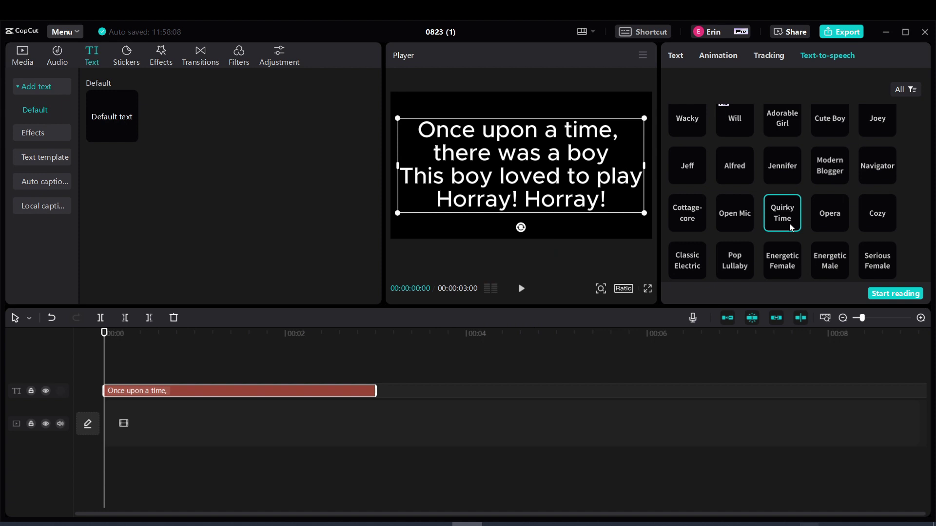
left_click(841, 225)
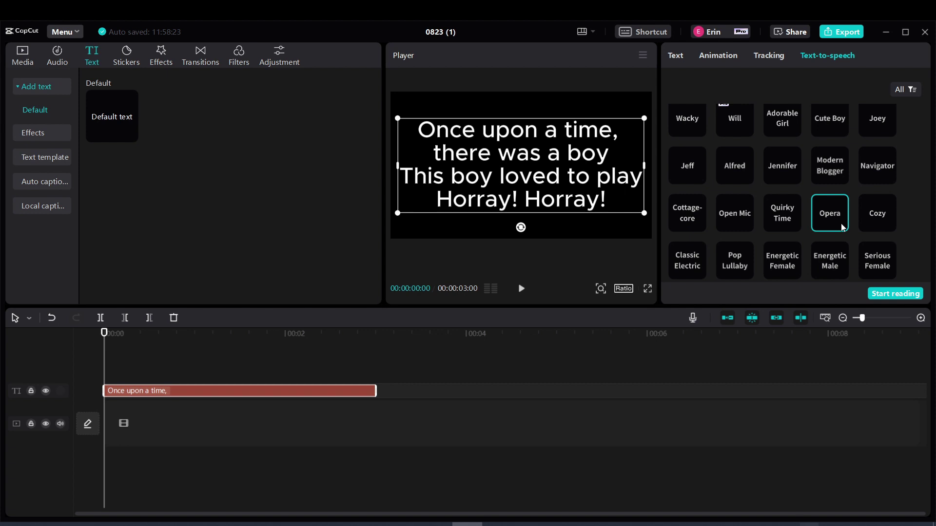
Preview Cozy, Classic Electric, then Pop Lullaby, leaving Pop Lullaby selected.
left_click(875, 225)
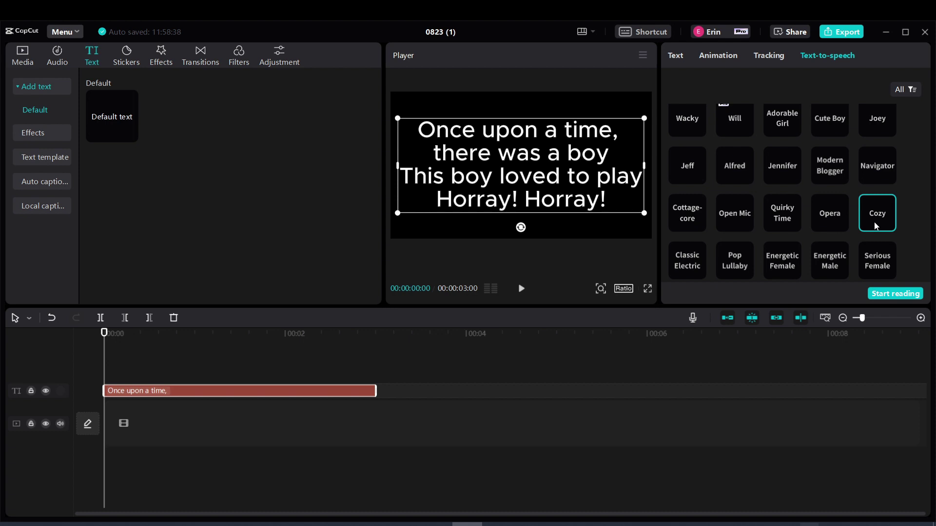
left_click(685, 268)
left_click(734, 273)
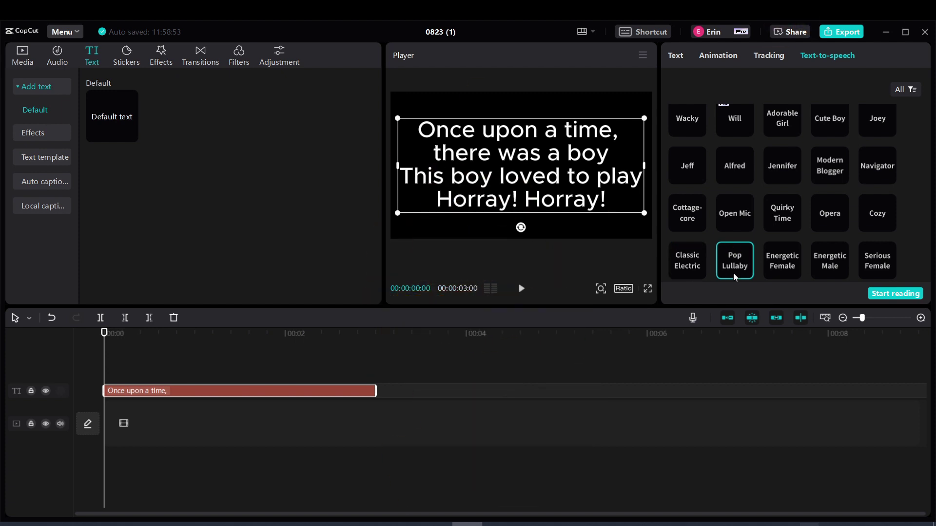
Scroll further down the voice grid and select the Kawaii Vocalist voice.
scroll(731, 253, "down", 1)
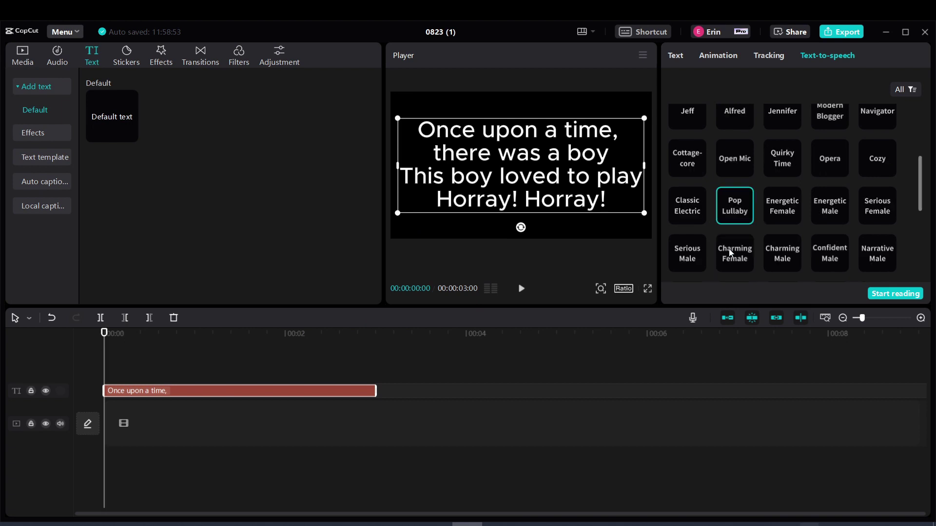
scroll(712, 251, "down", 1)
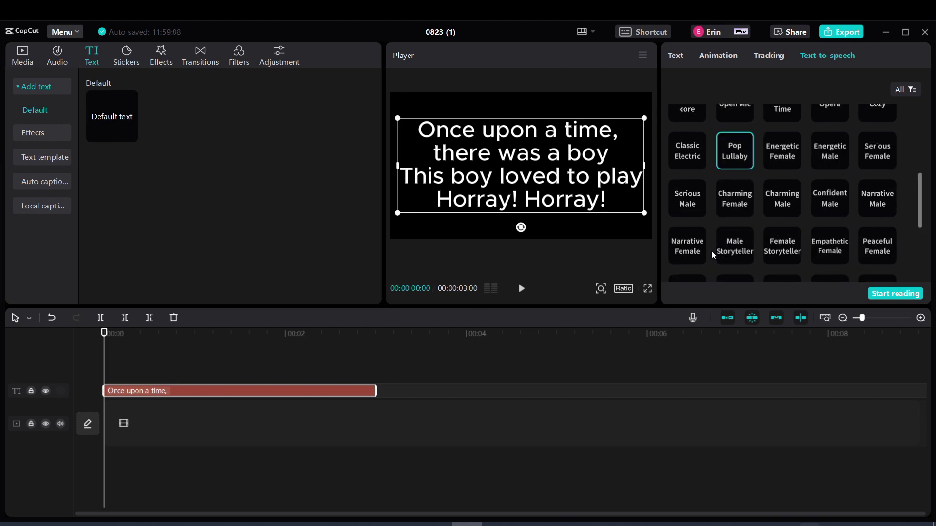
scroll(710, 251, "down", 1)
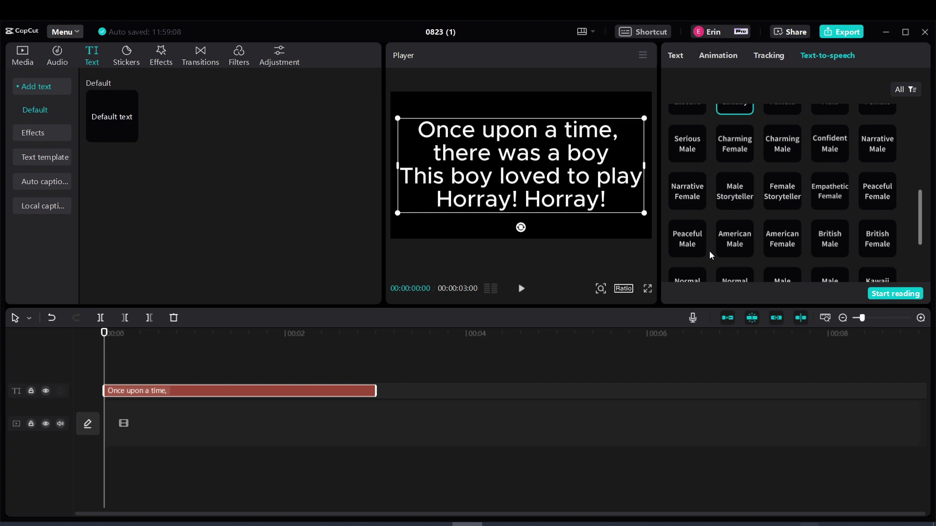
scroll(710, 251, "down", 1)
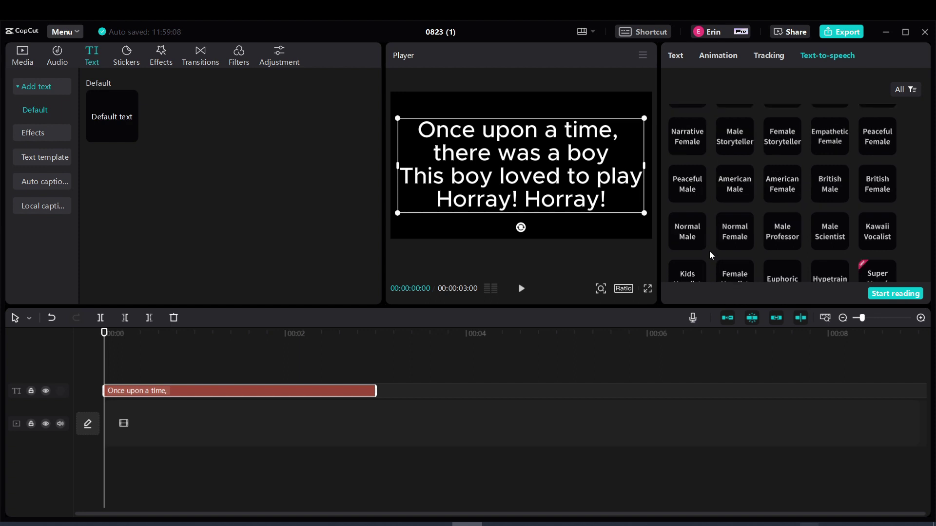
left_click(868, 242)
scroll(863, 241, "down", 1)
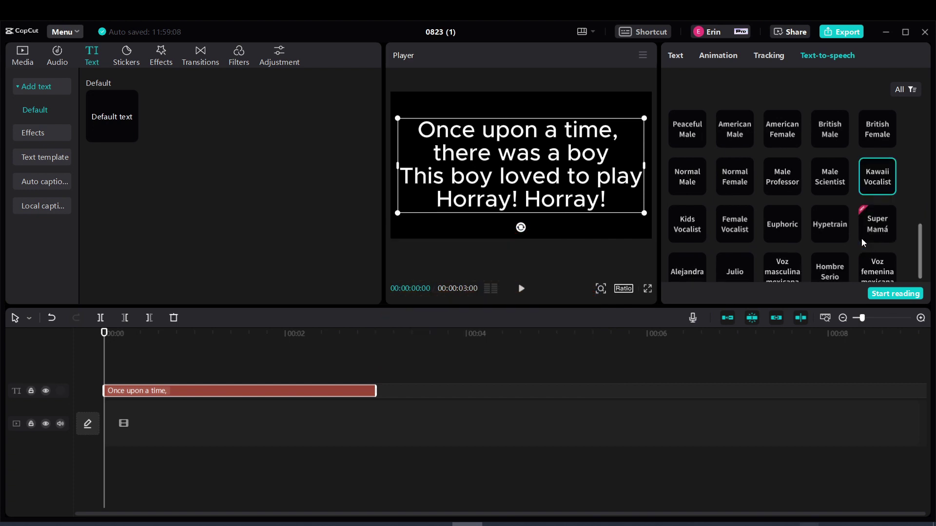
Preview Kids Vocalist, then Female Vocalist, leaving Female Vocalist selected.
left_click(690, 237)
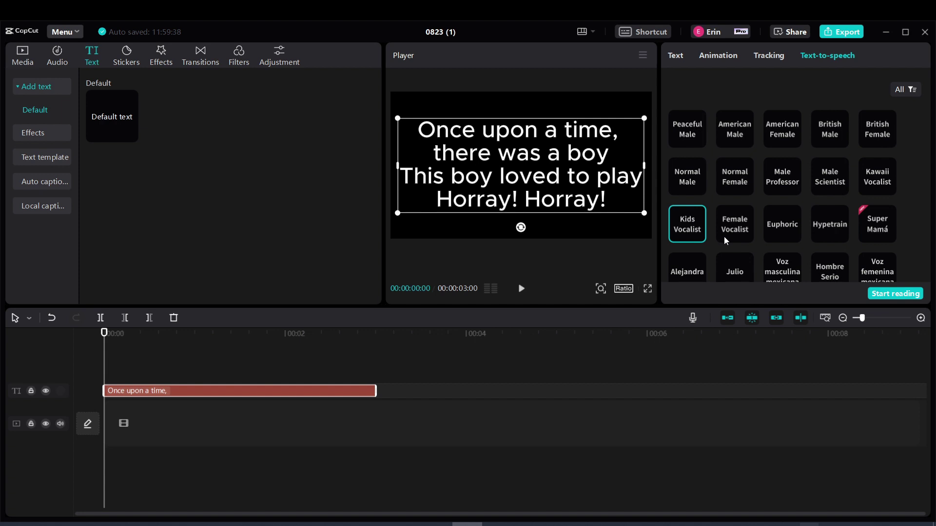
left_click(724, 236)
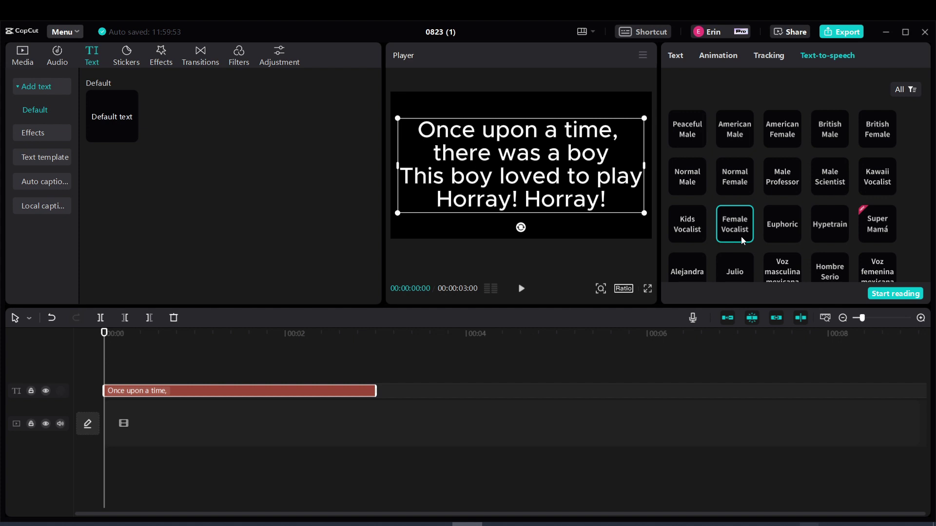
Preview Euphoric, then Hypetrain, leaving Hypetrain selected.
left_click(766, 236)
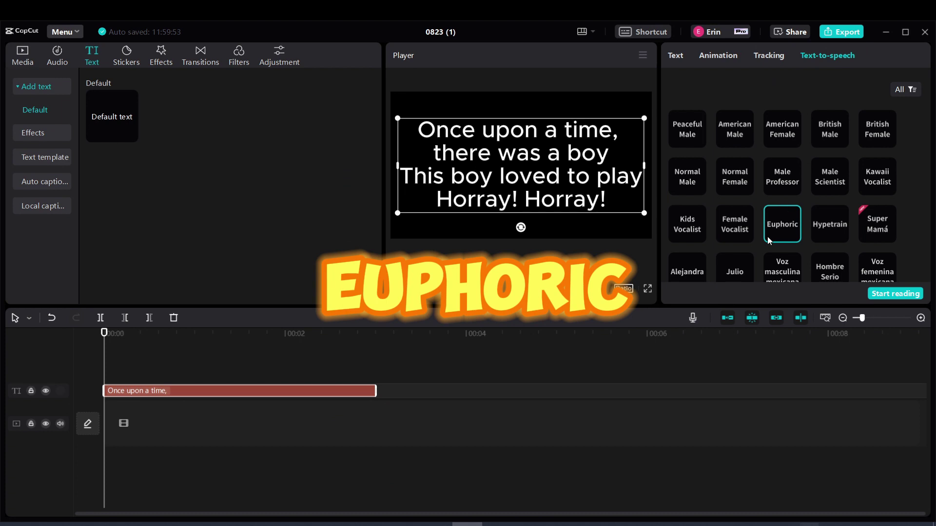
left_click(827, 242)
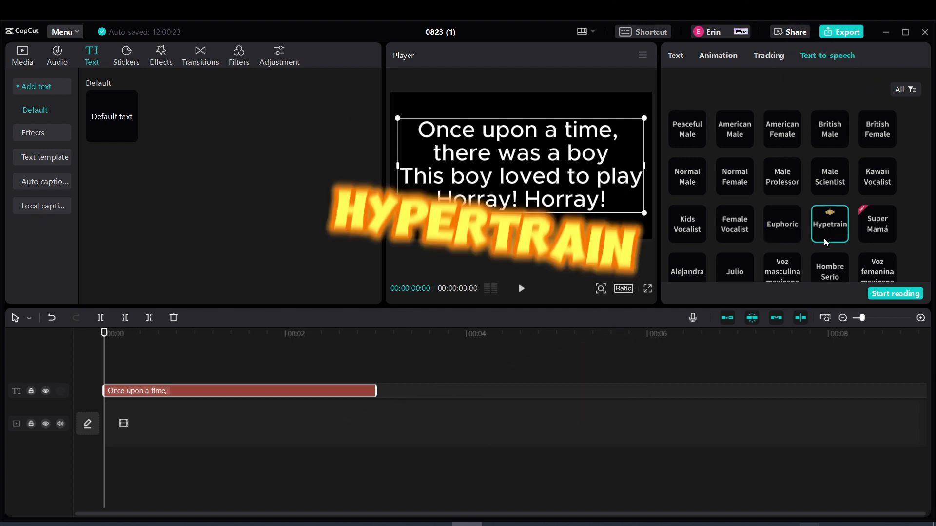